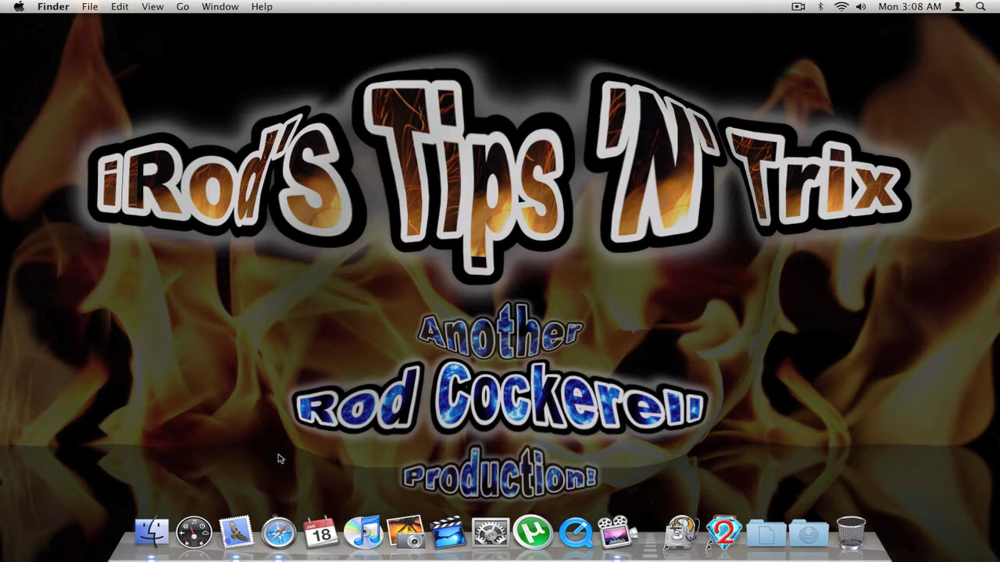
# Launch Safari from the Dock so it opens on the monova.org home page
pyautogui.click(278, 533)
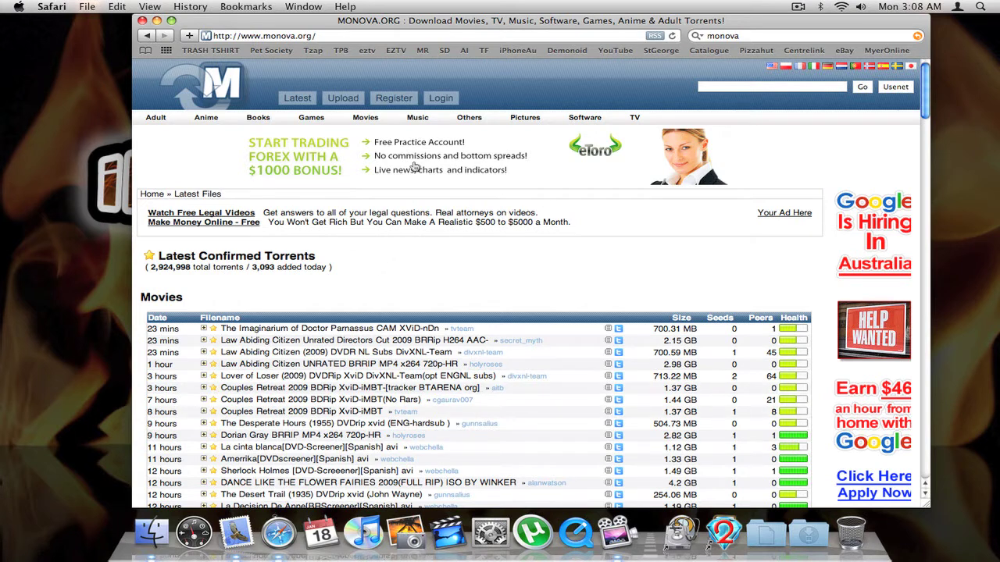
# Submit Monova's login form with the account username and password
pyautogui.click(436, 99)
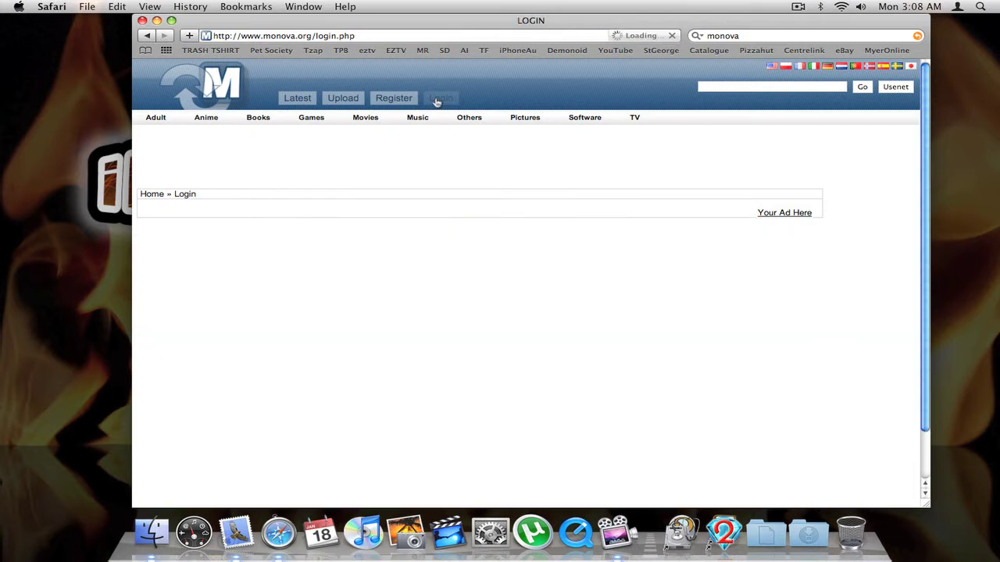
pyautogui.click(500, 292)
pyautogui.write('Ha')
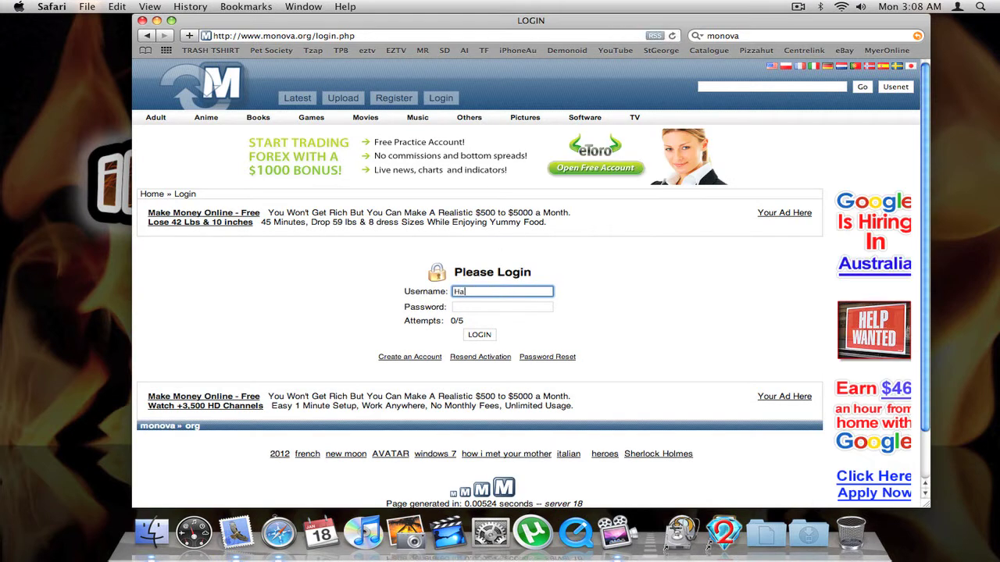
pyautogui.write('ckDaBox')
pyautogui.press('Tab')
pyautogui.write('••••••')
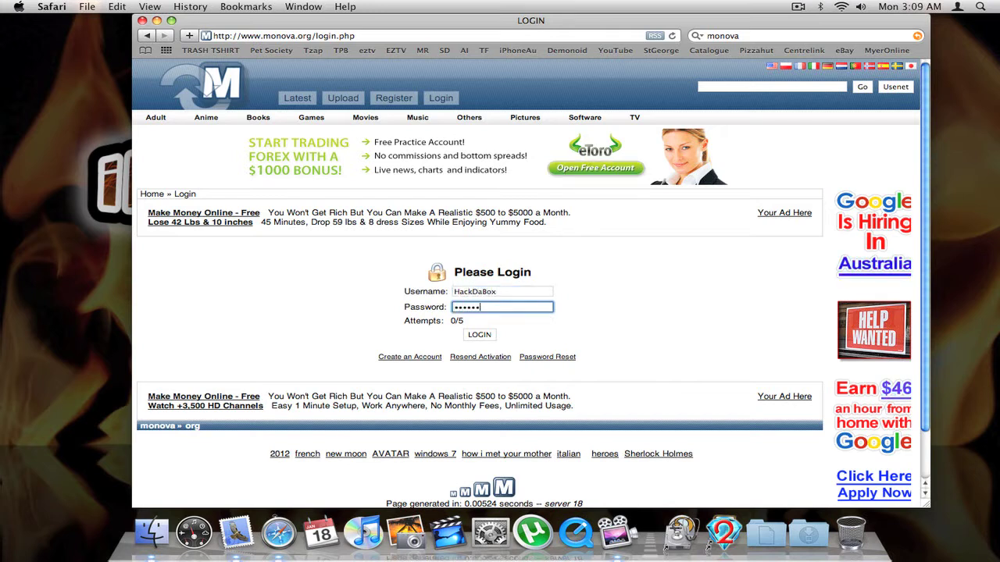
pyautogui.click(483, 335)
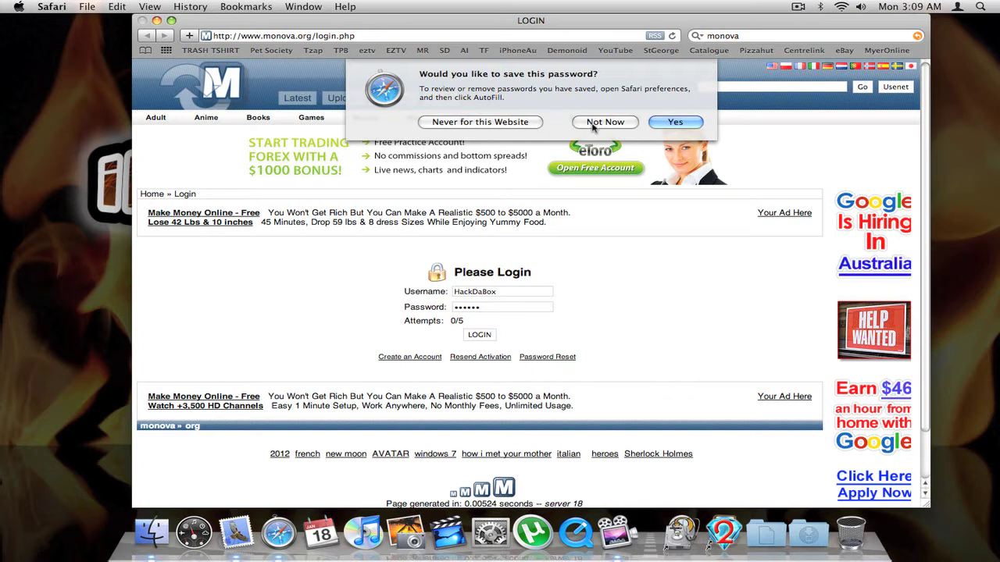
# Let Safari save the Monova password, then go back in history to the Google homepage
pyautogui.click(690, 125)
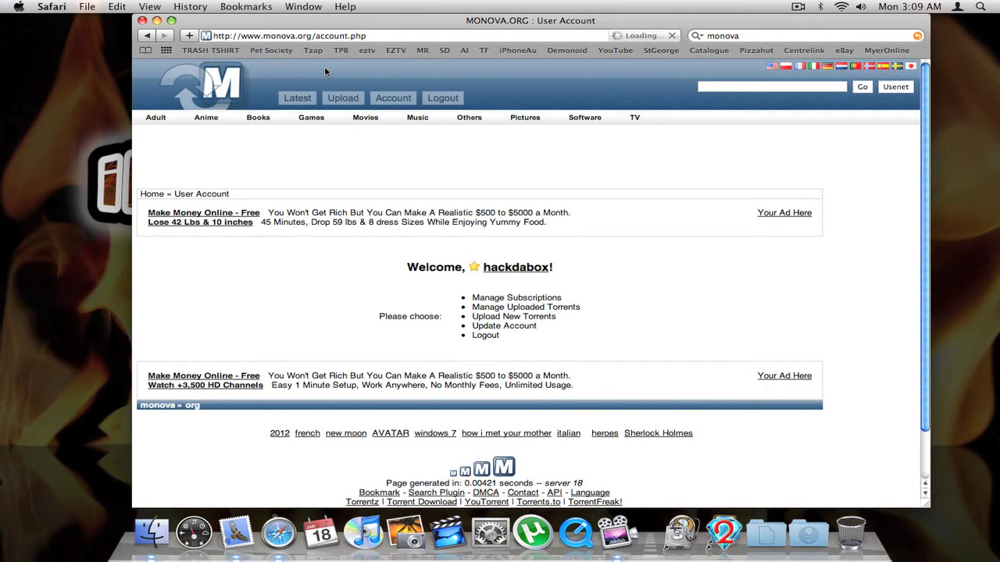
pyautogui.click(145, 36)
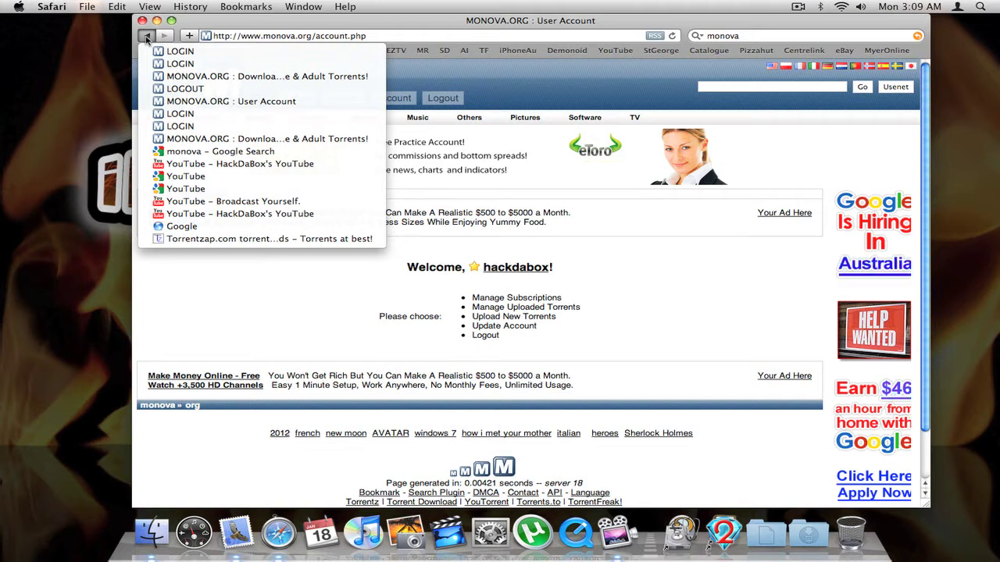
pyautogui.click(176, 226)
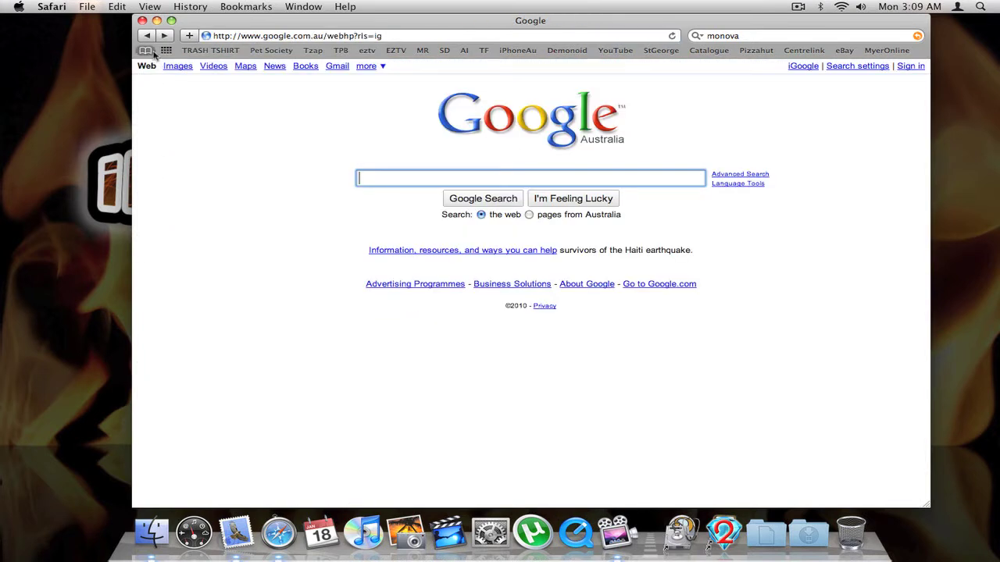
# Return forward to Monova's login.php page and log out of the account
pyautogui.click(165, 36)
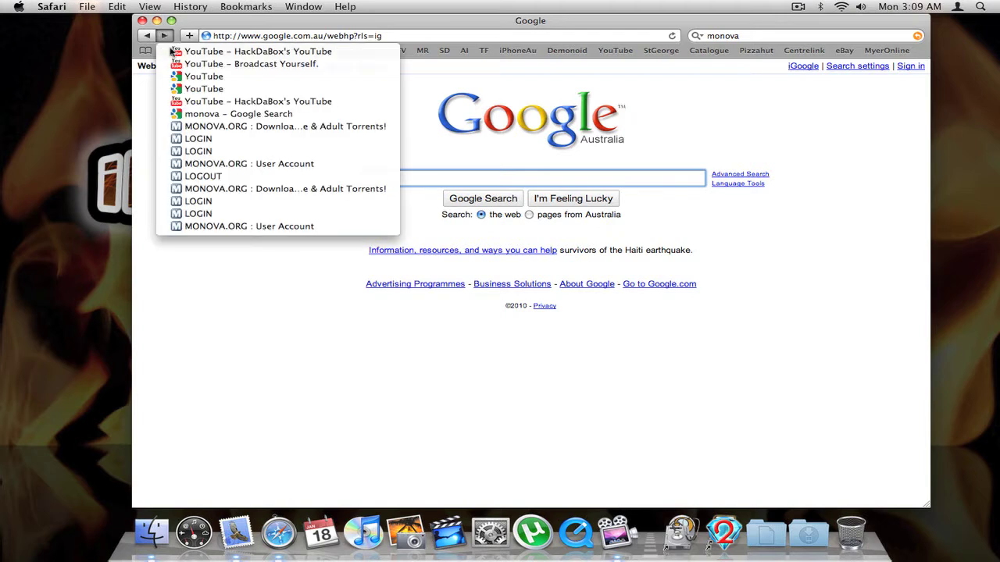
pyautogui.click(190, 139)
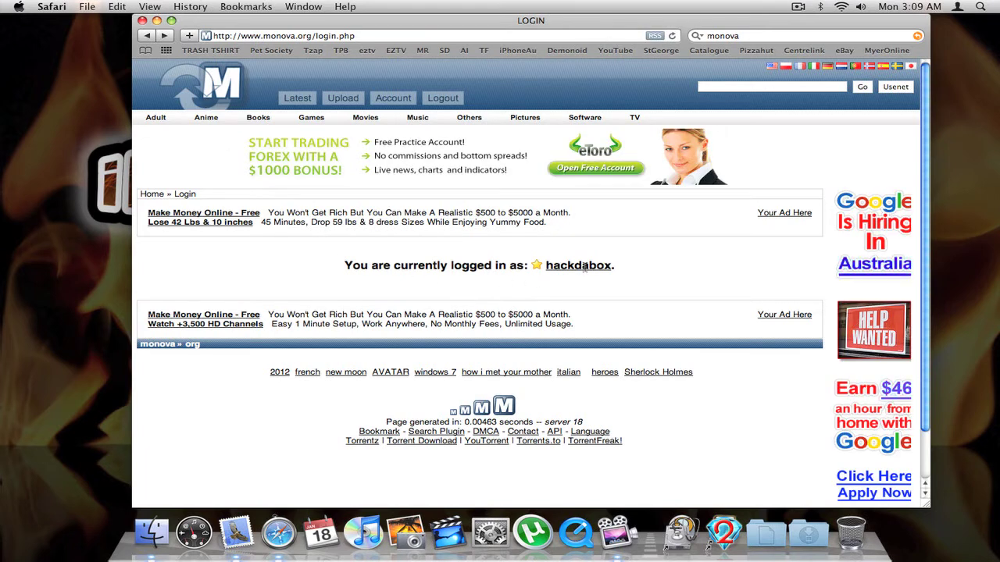
pyautogui.click(443, 99)
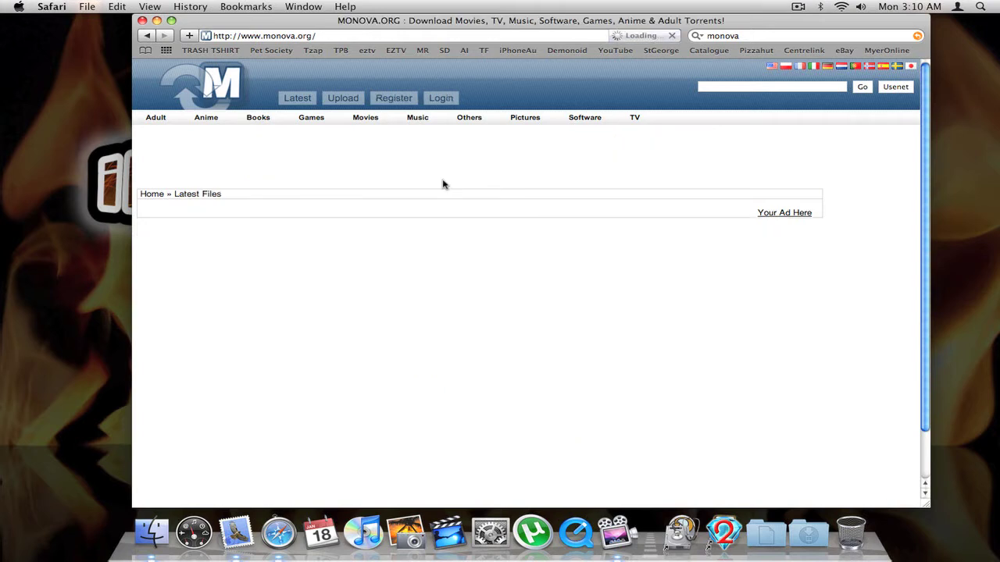
# Reopen Monova's login page and submit it with the AutoFilled username and password
pyautogui.click(451, 98)
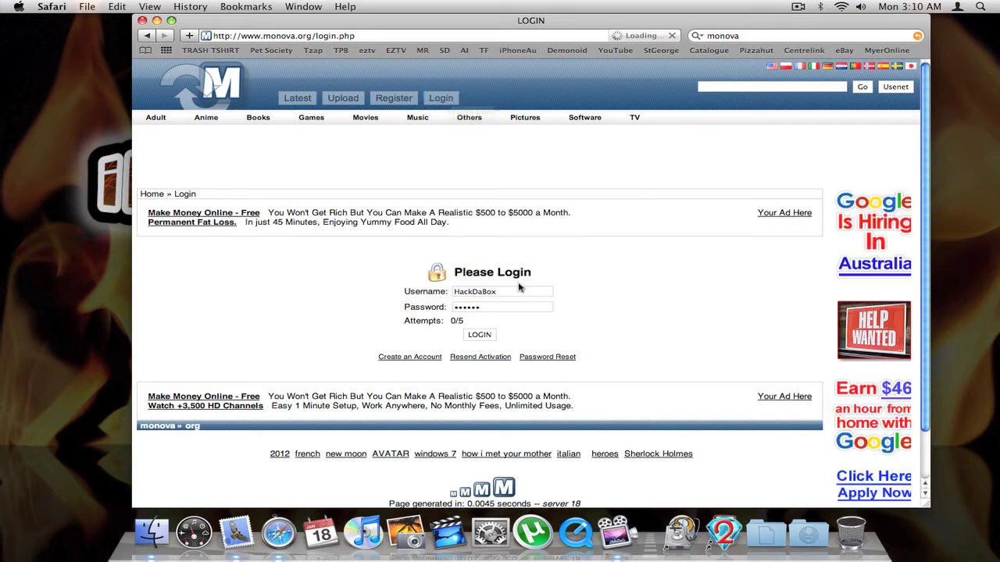
pyautogui.click(478, 335)
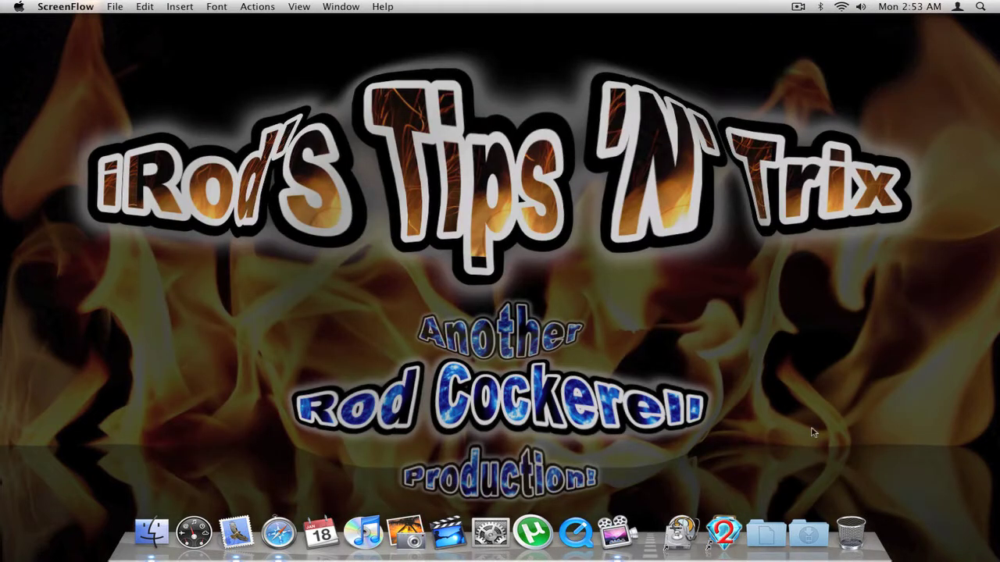
# Relaunch Safari and open YouTube's sign-in page with the saved credentials auto-filled, then return to Finder
pyautogui.click(278, 534)
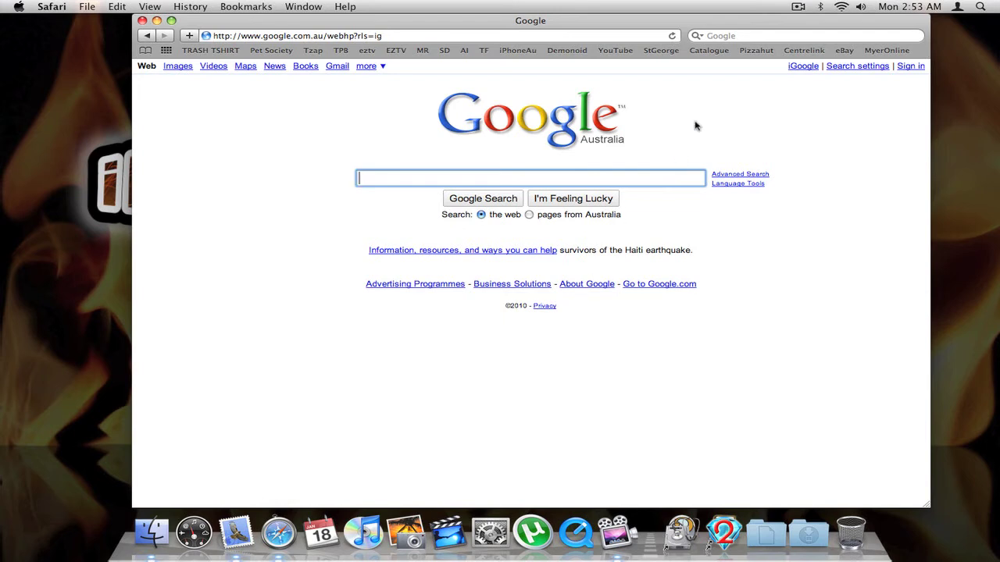
pyautogui.click(606, 52)
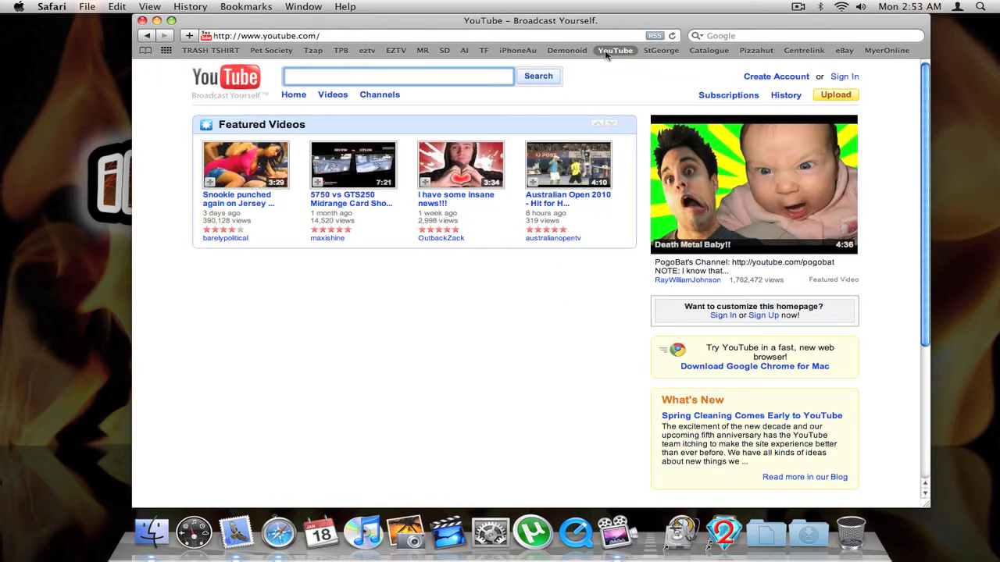
pyautogui.click(851, 77)
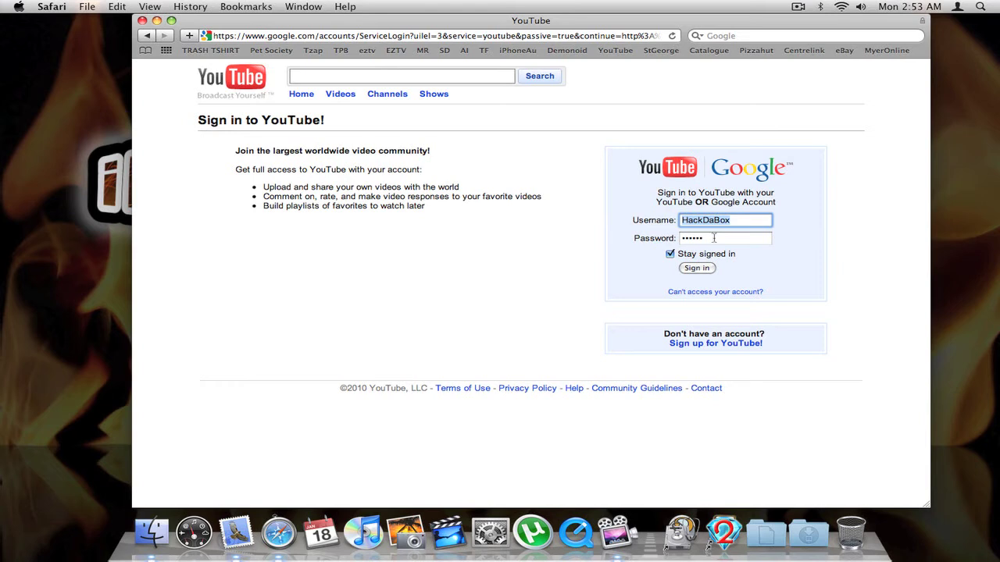
pyautogui.click(71, 54)
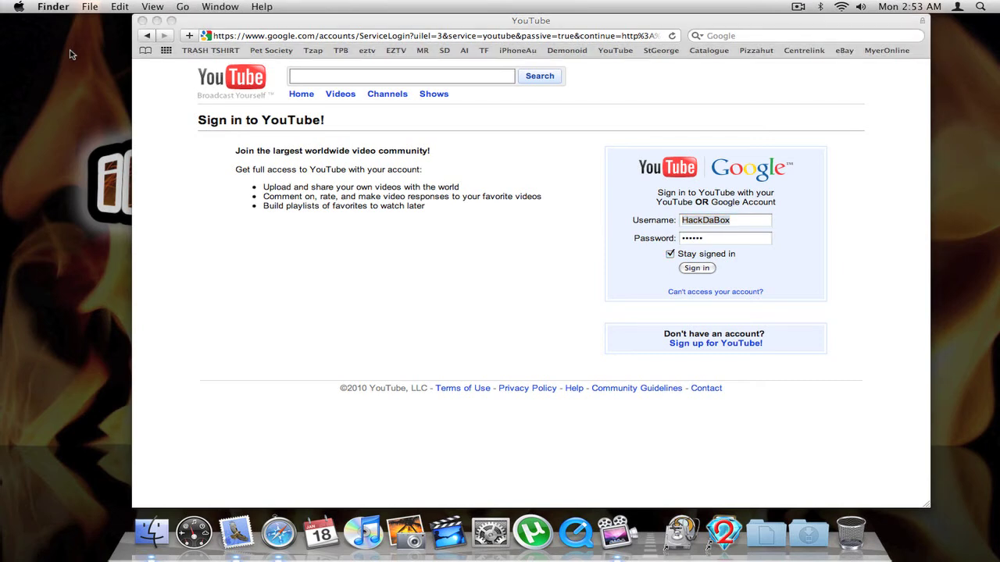
# Launch Keychain Access from the Utilities folder via Finder's Go menu
pyautogui.click(182, 6)
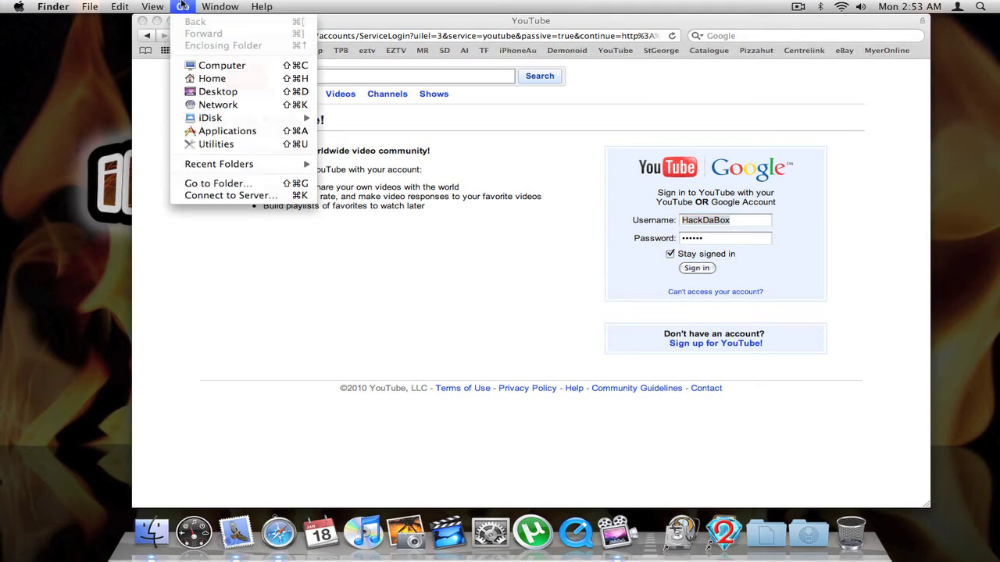
pyautogui.click(266, 145)
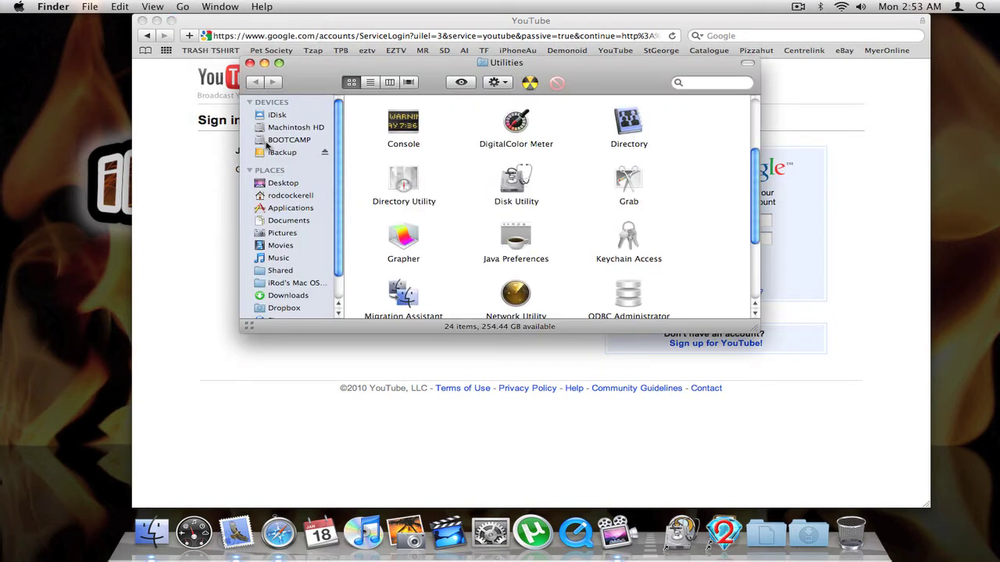
pyautogui.scroll(-2, 463, 170)
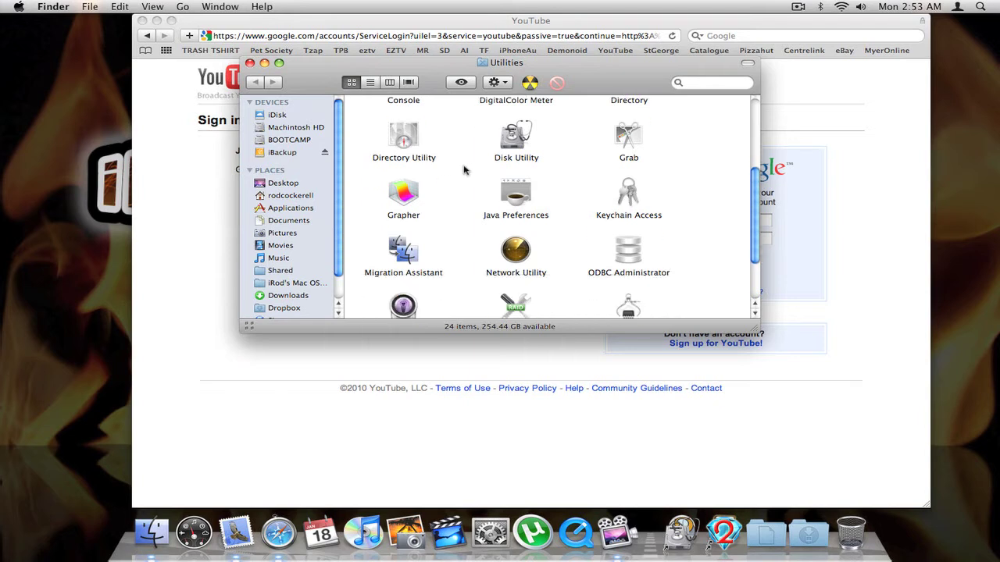
pyautogui.scroll(-2, 463, 169)
pyautogui.scroll(4, 463, 169)
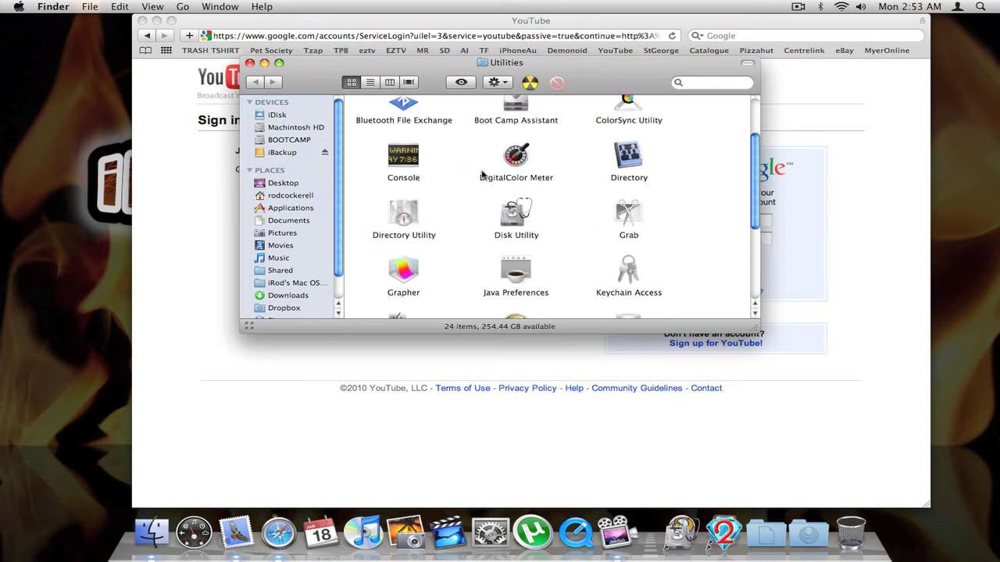
pyautogui.click(630, 268)
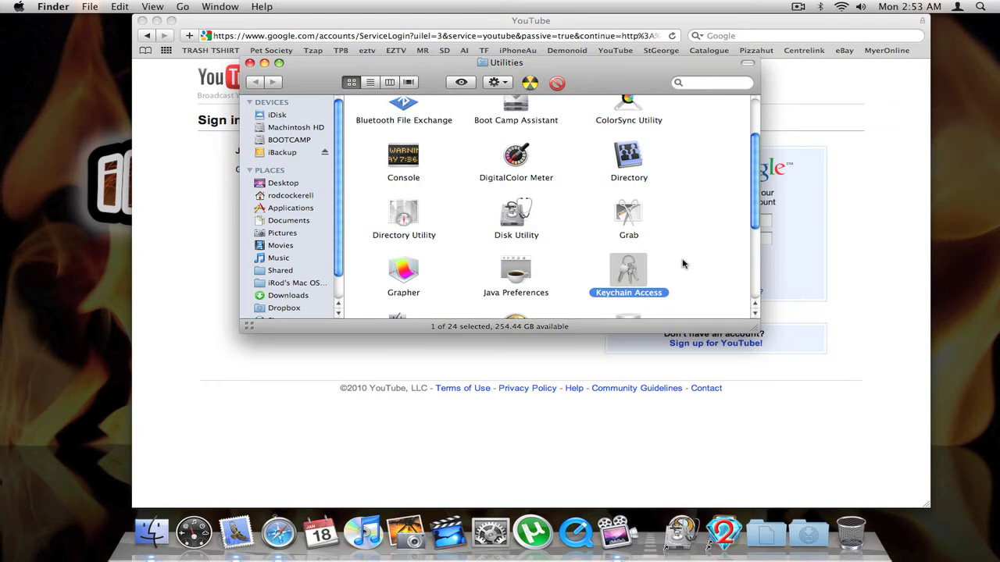
pyautogui.doubleClick(626, 275)
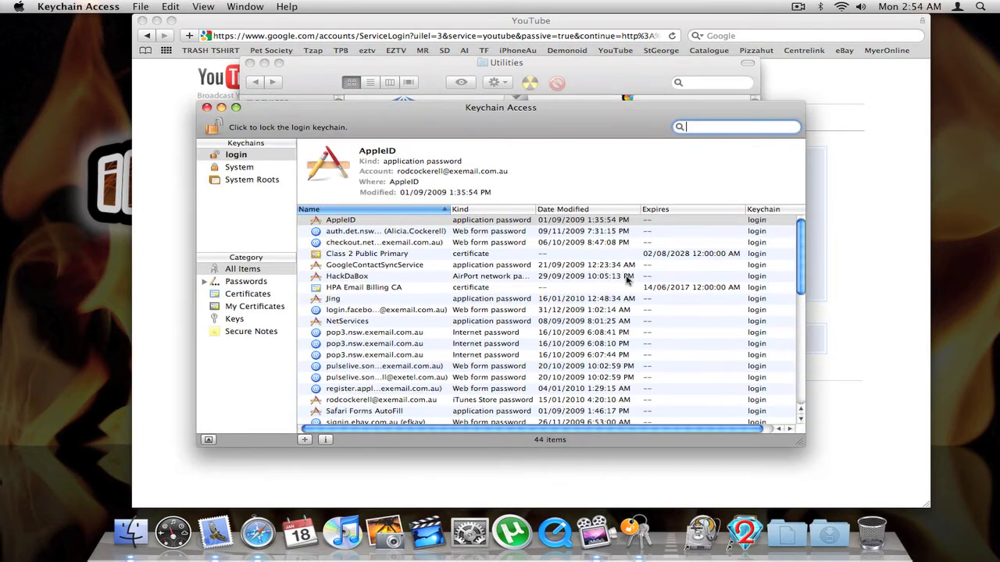
# Close the Utilities window, search the keychain for 'YouT' and open the youtube.com password item
pyautogui.click(249, 64)
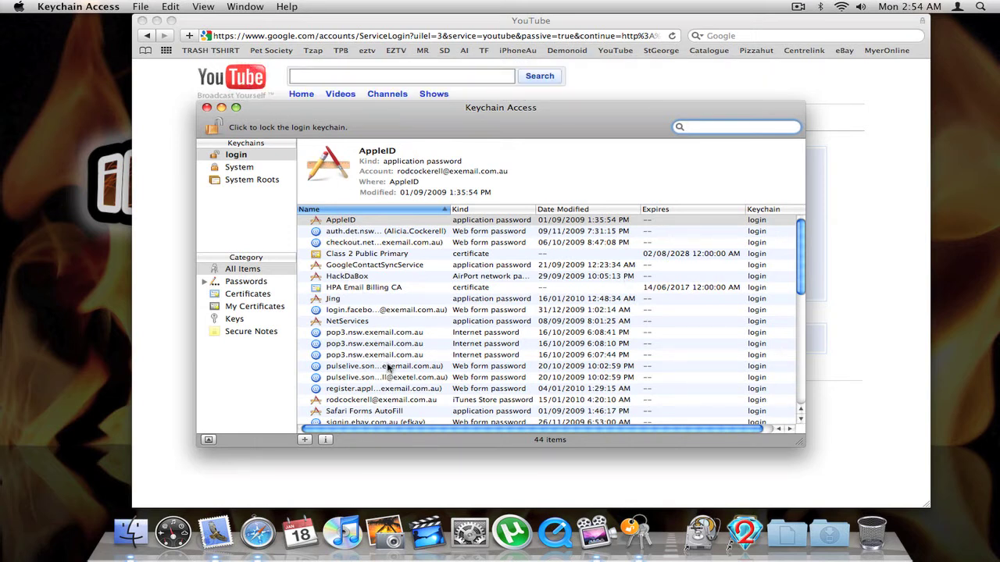
pyautogui.click(711, 130)
pyautogui.write('YouTube')
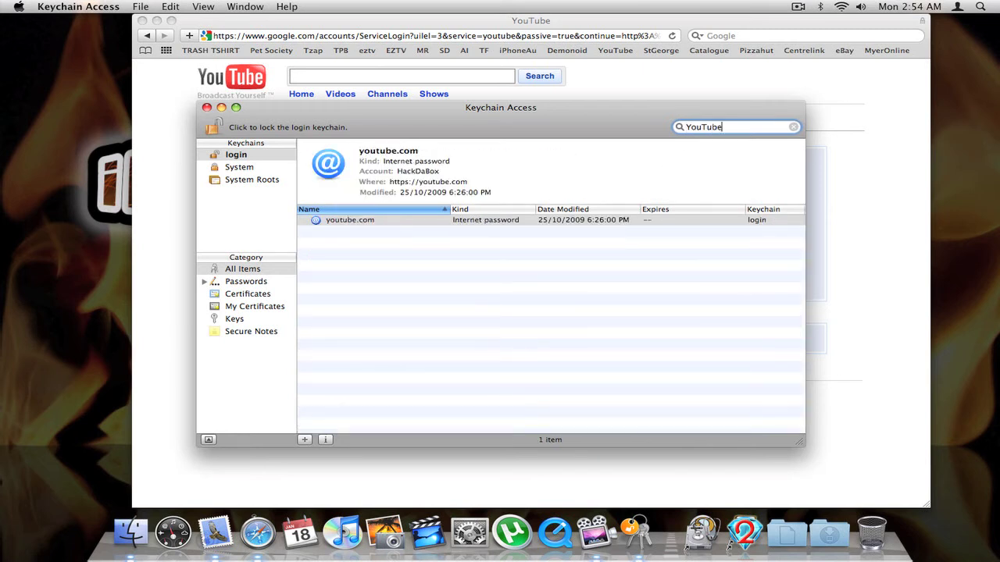
pyautogui.doubleClick(480, 222)
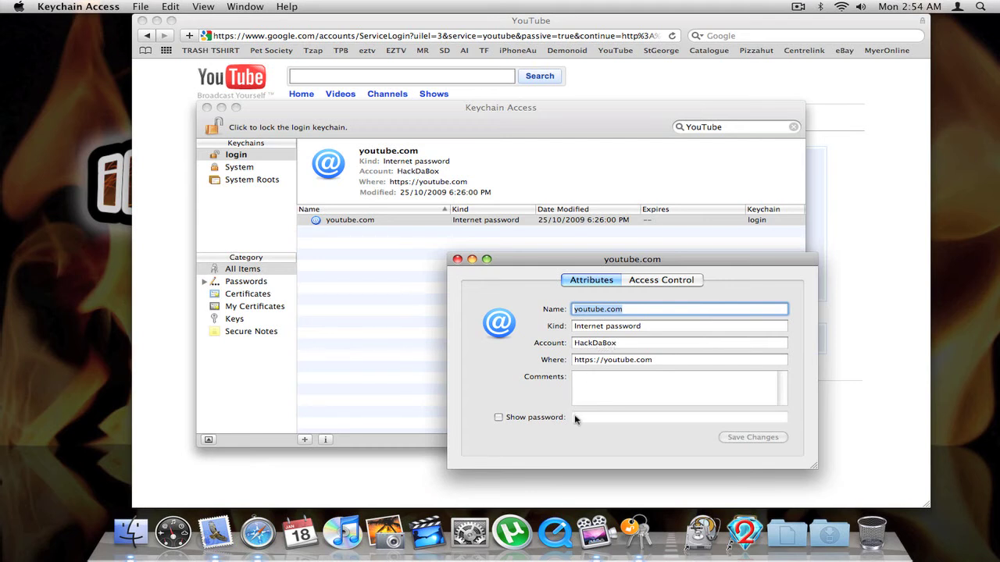
# Tick Show password on the youtube.com item and authorise with the login keychain password
pyautogui.click(499, 418)
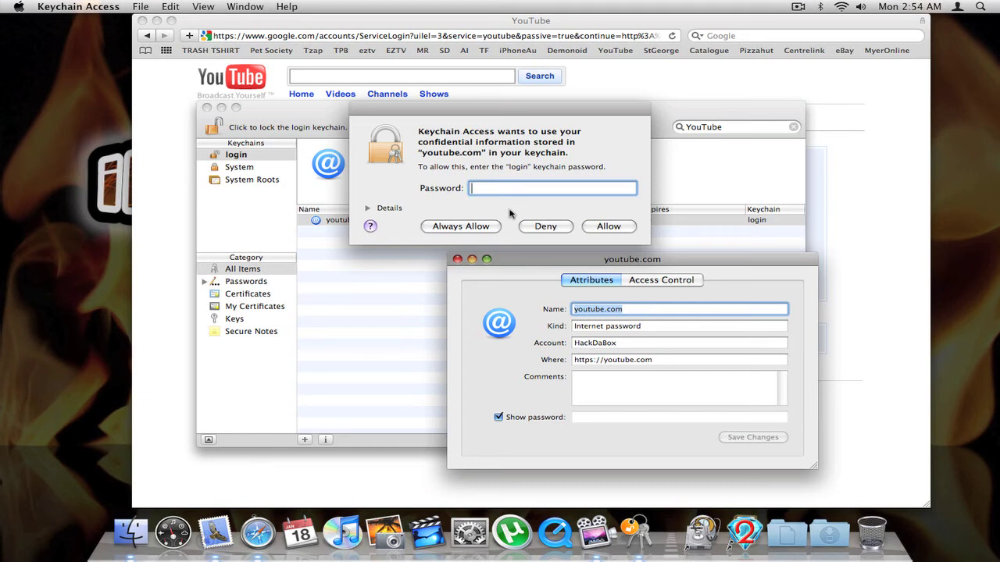
pyautogui.write('•••••')
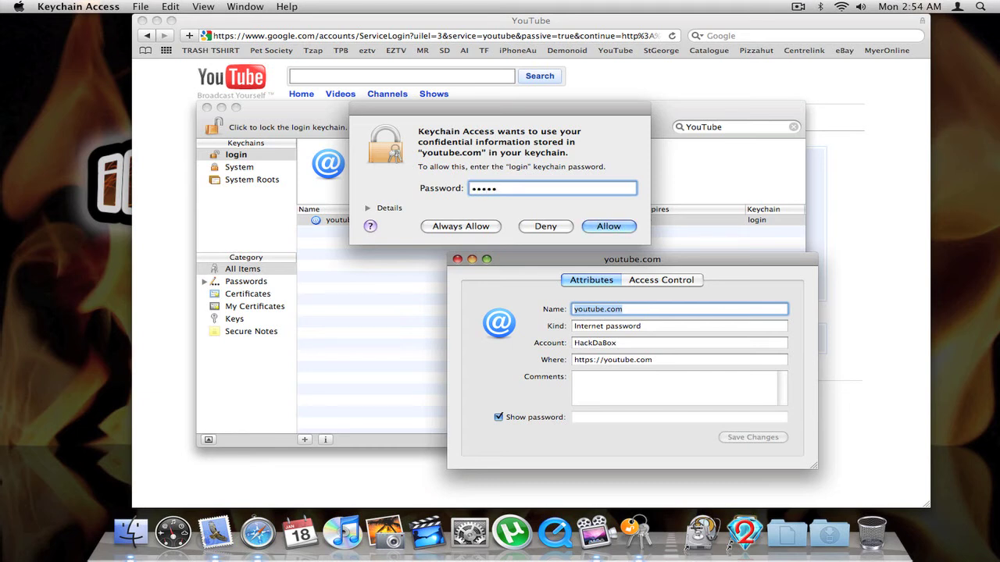
pyautogui.press('Return')
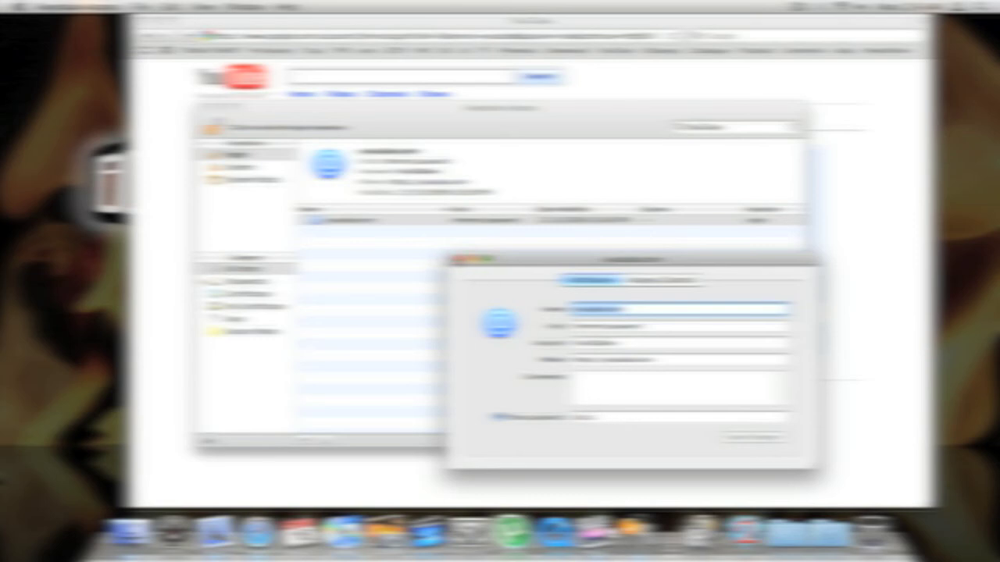
# Close the item and Keychain Access windows, then submit YouTube's auto-filled sign-in form in Safari
pyautogui.click(458, 260)
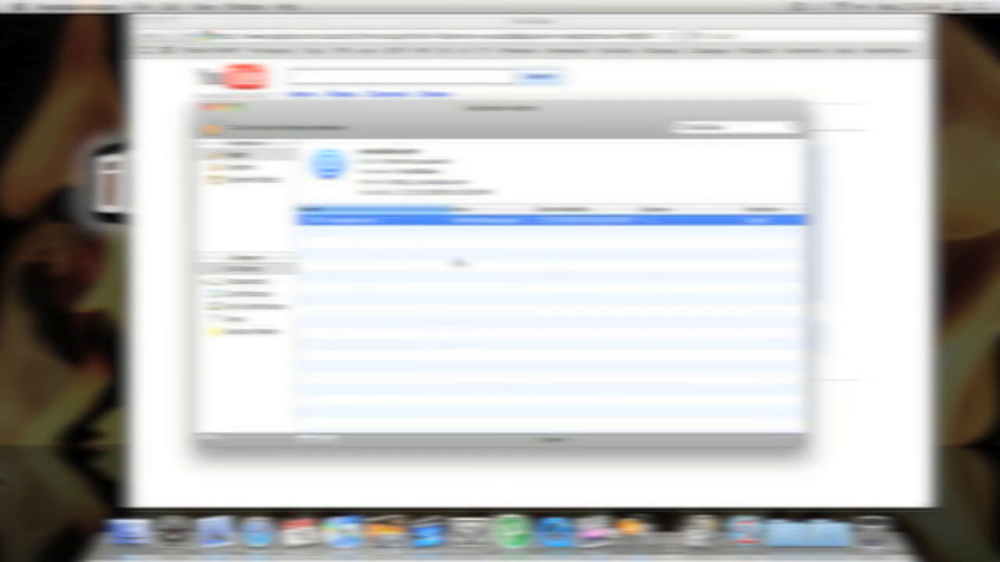
pyautogui.click(207, 107)
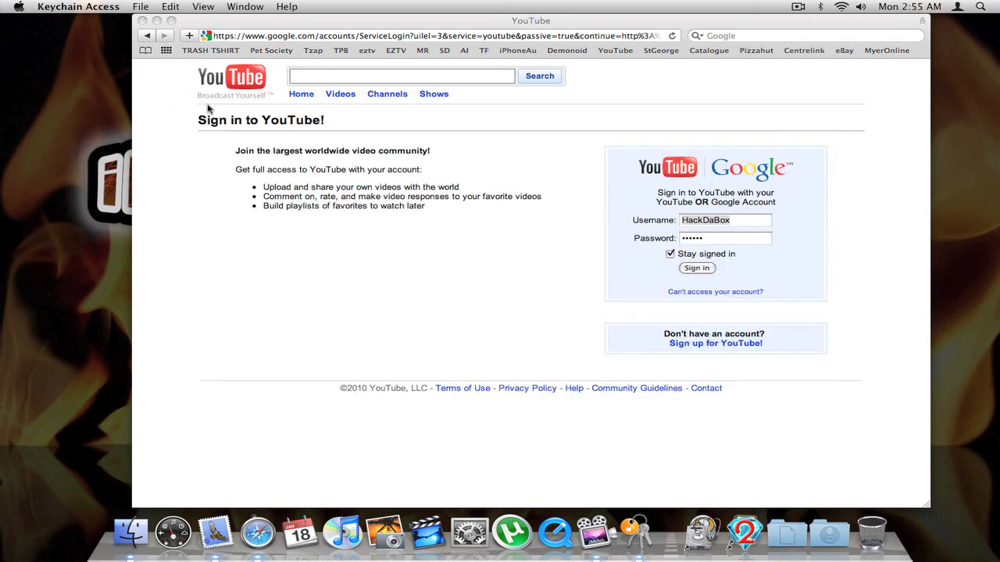
pyautogui.click(698, 269)
pyautogui.click(697, 269)
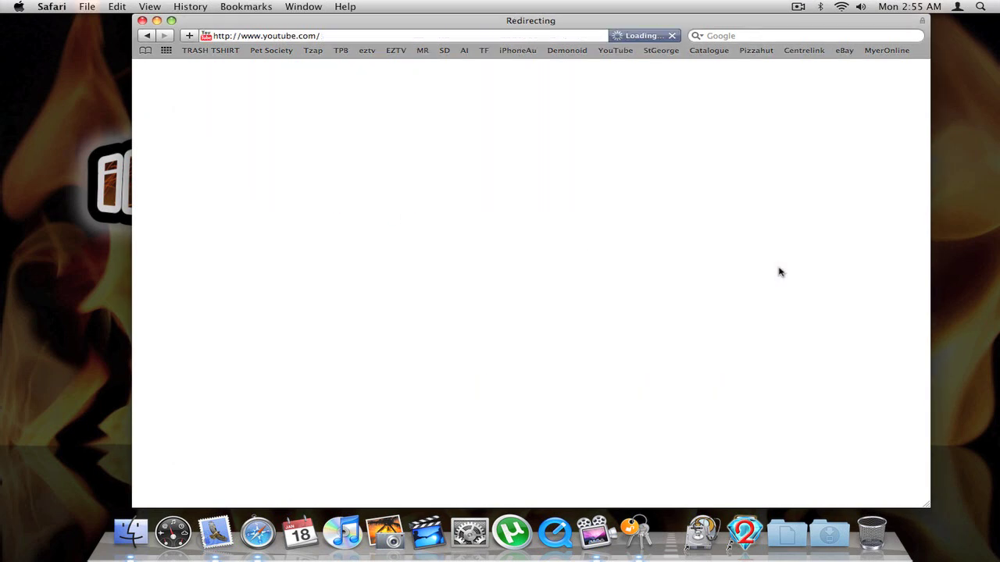